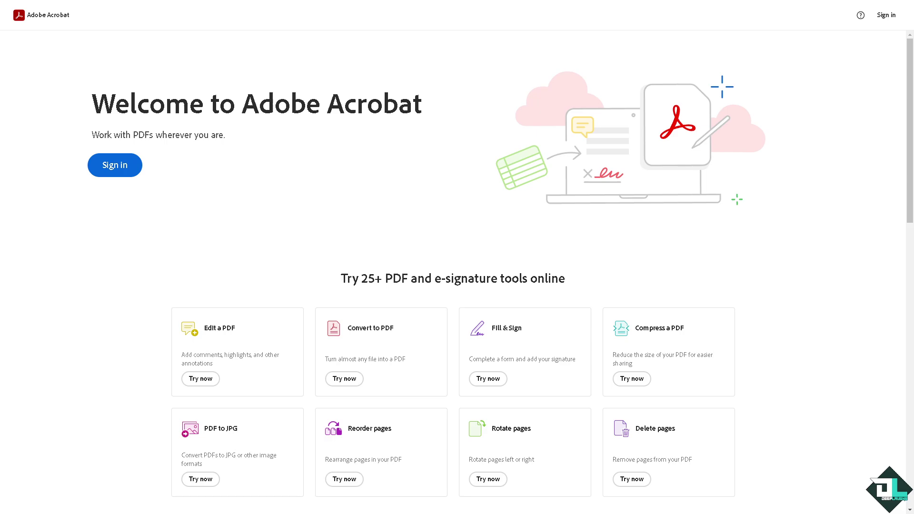
# Go to the Adobe sign-in page and reveal the additional sign-in providers.
pyautogui.click(126, 171)
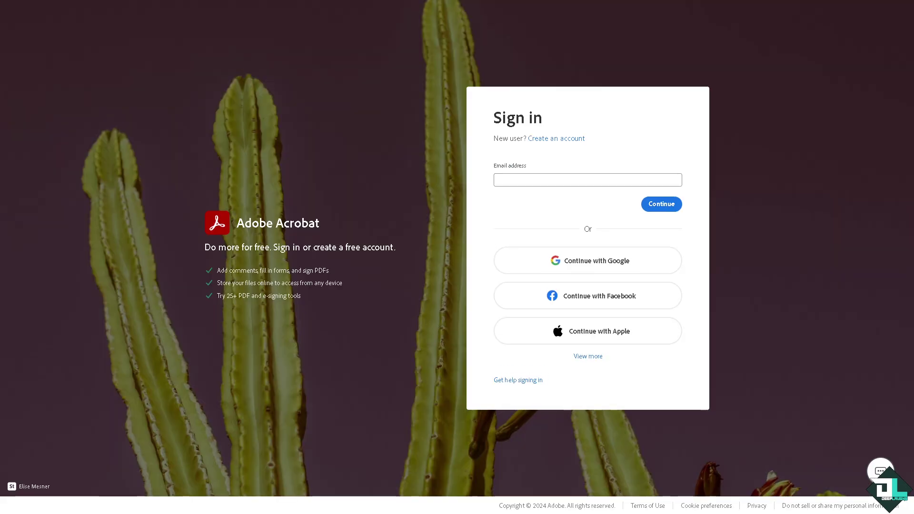
pyautogui.click(595, 359)
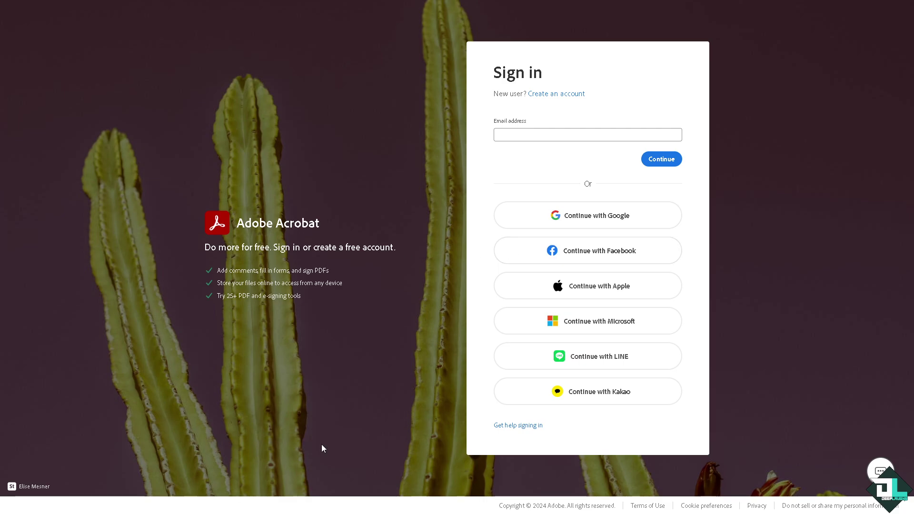
# Open the sign-in help options and view the find-your-account lookup form.
pyautogui.click(520, 426)
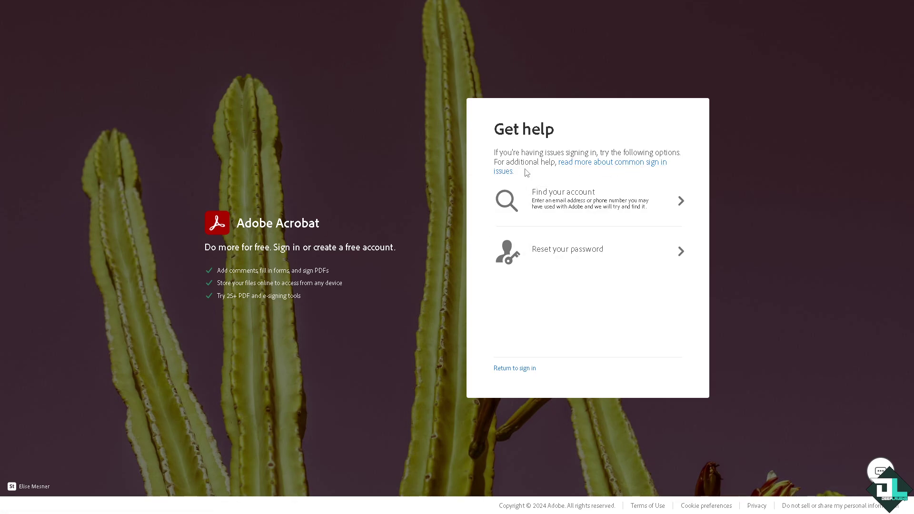
pyautogui.click(600, 204)
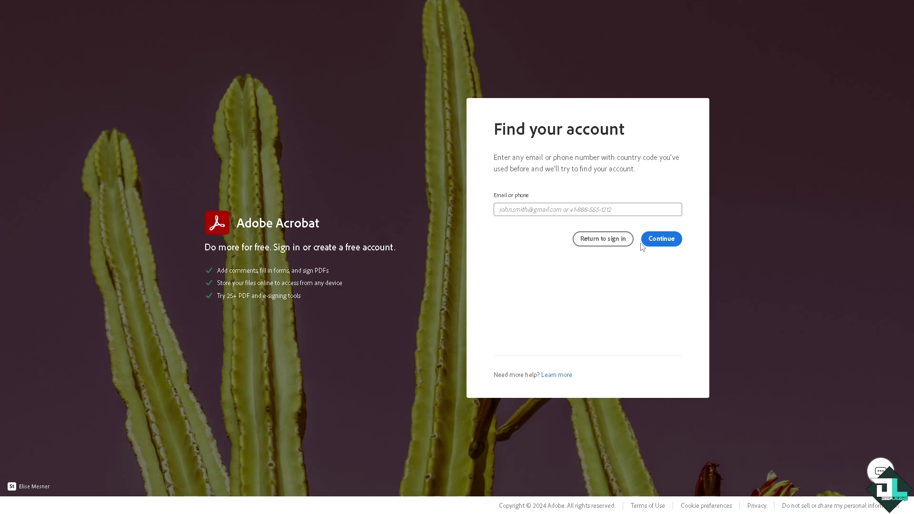
# View the password reset page, then return to sign-in so the PDF loads.
pyautogui.click(603, 243)
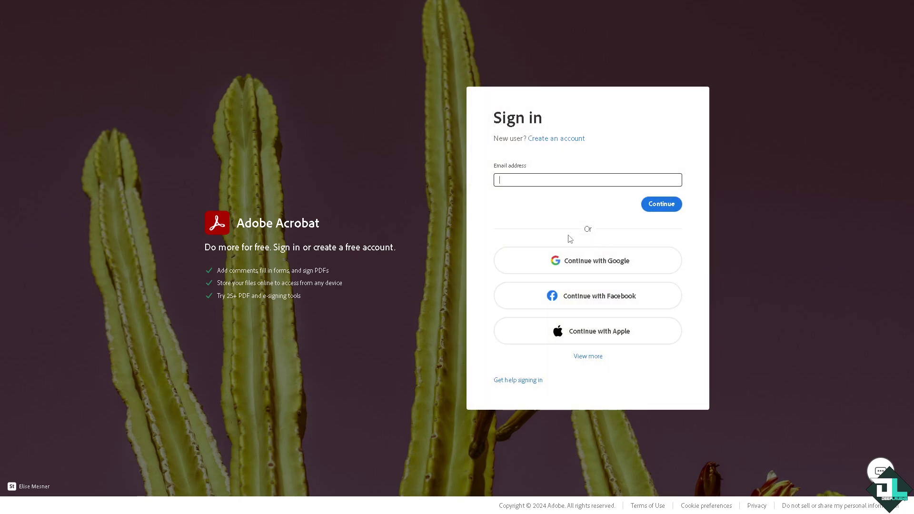
pyautogui.click(529, 383)
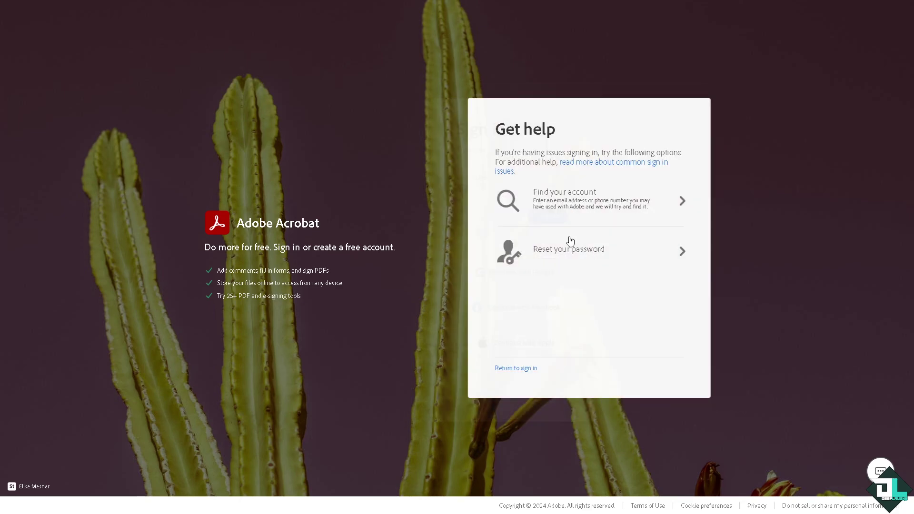
pyautogui.click(571, 265)
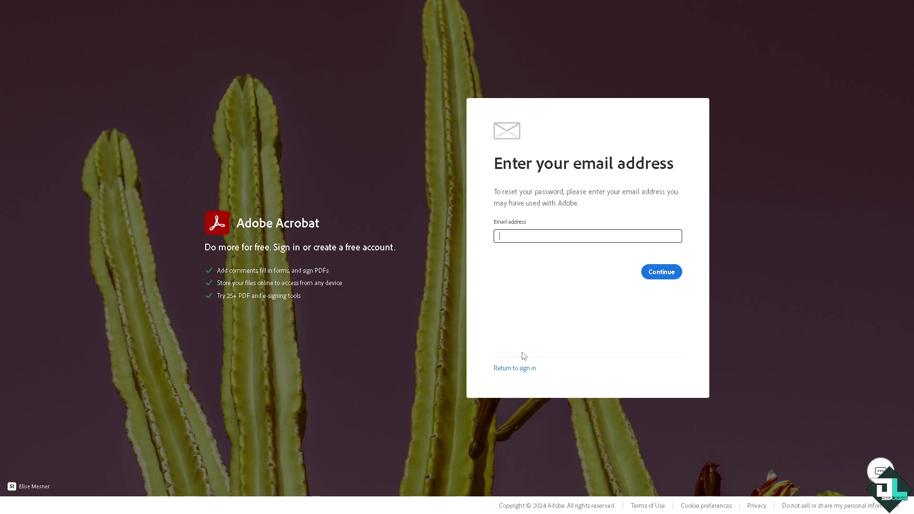
pyautogui.click(509, 368)
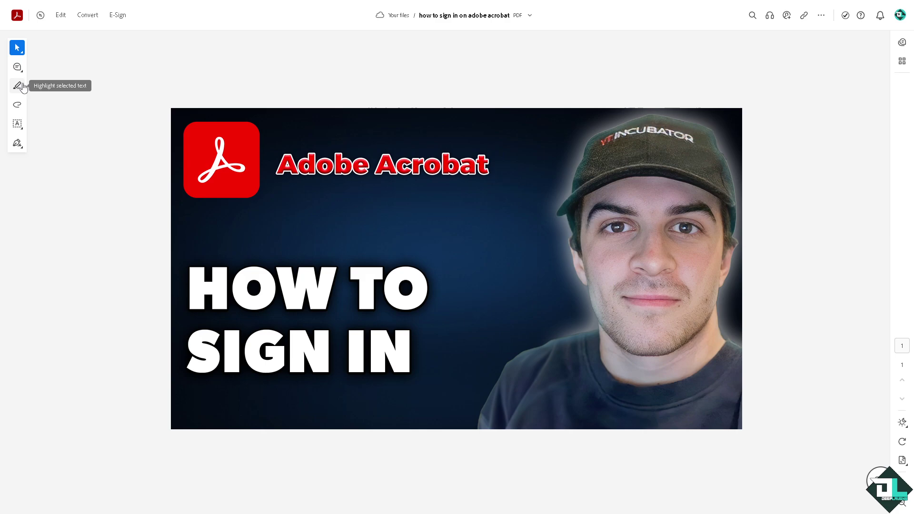
# Create a public shared link to the PDF with Allow comments left on.
pyautogui.click(805, 16)
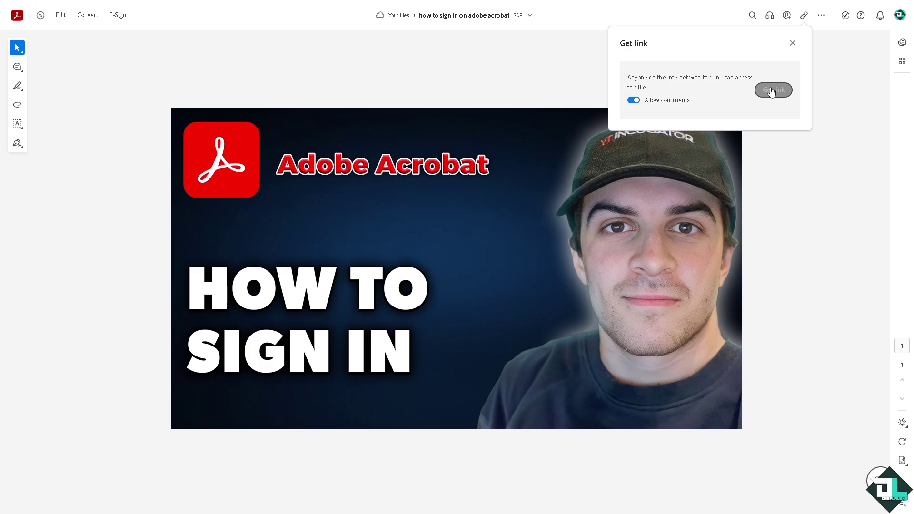
pyautogui.click(773, 90)
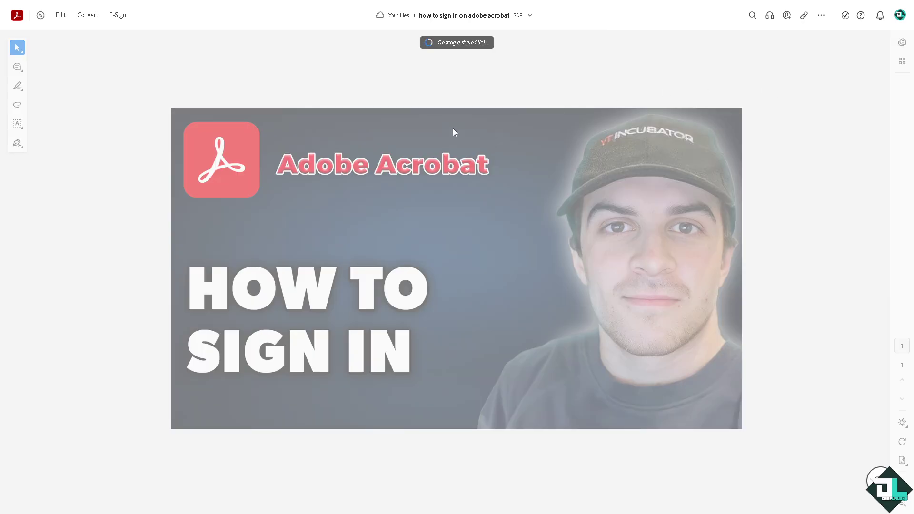